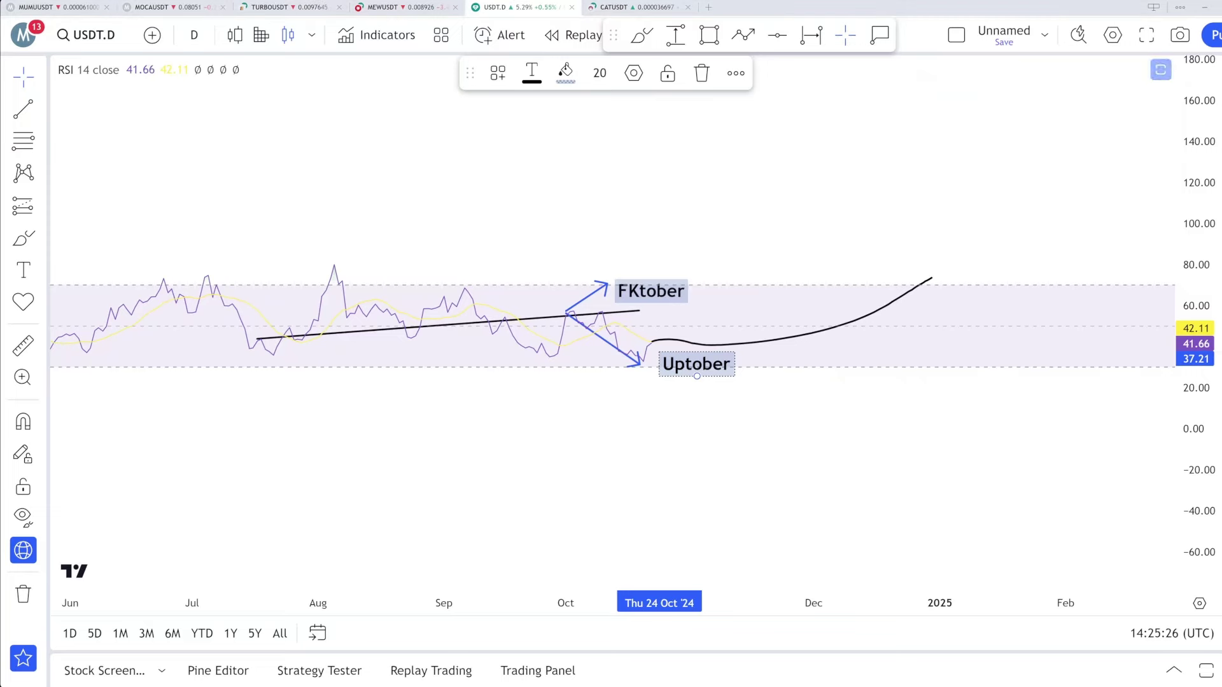
Restore the full USDT.D price chart above RSI and brush a bounce curve under the late-October candles
{"action": "left_click", "coordinate": [1161, 69]}
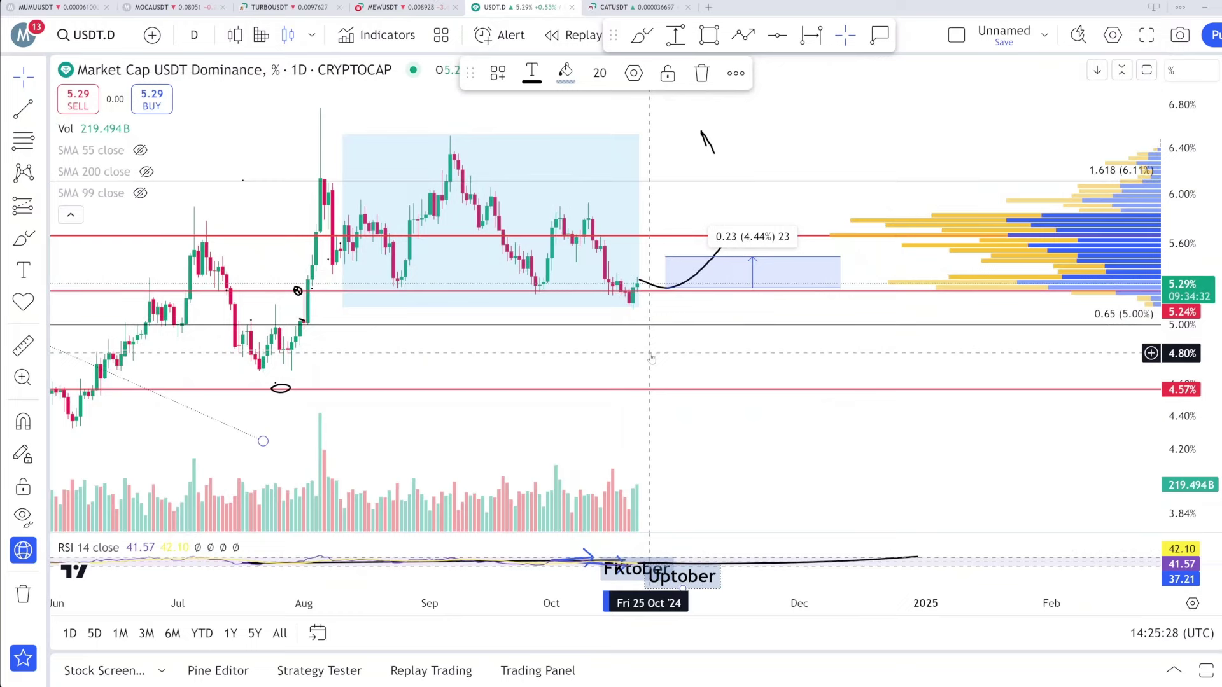
{"action": "scroll", "coordinate": [712, 350], "scroll_direction": "down", "scroll_amount": 1}
{"action": "left_click", "coordinate": [18, 239]}
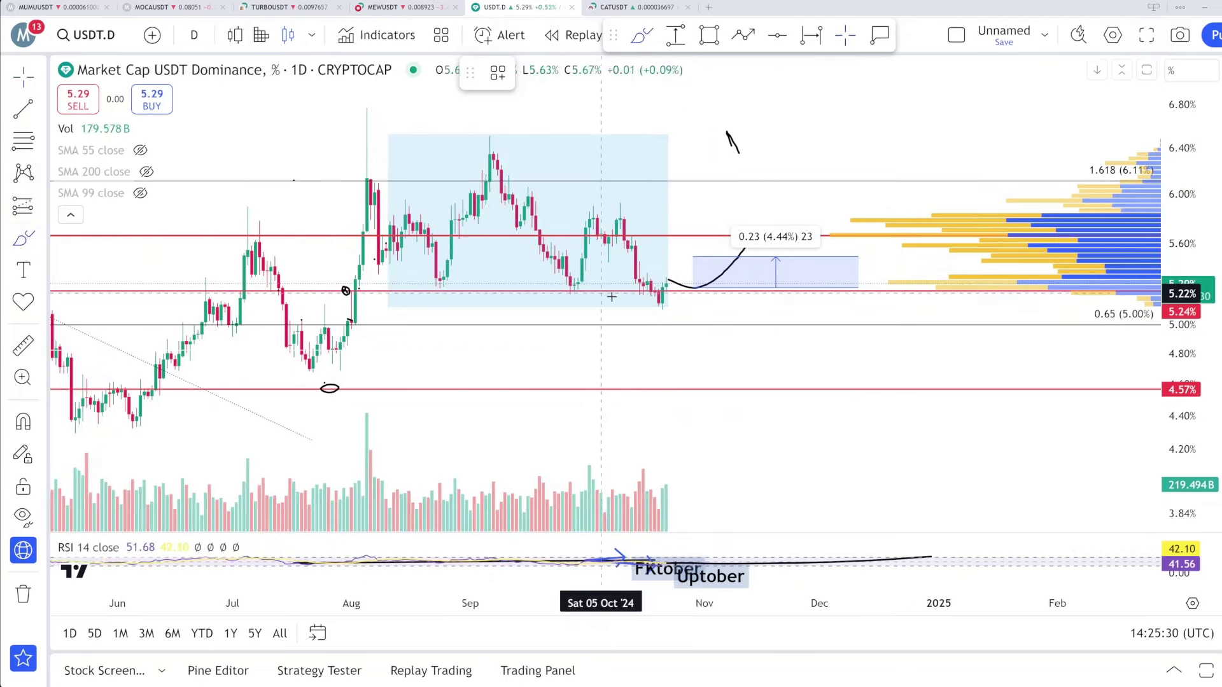
{"action": "mouse_move", "coordinate": [636, 290]}
{"action": "left_mouse_down"}
{"action": "mouse_move", "coordinate": [654, 307]}
{"action": "mouse_move", "coordinate": [685, 293]}
{"action": "left_mouse_up"}
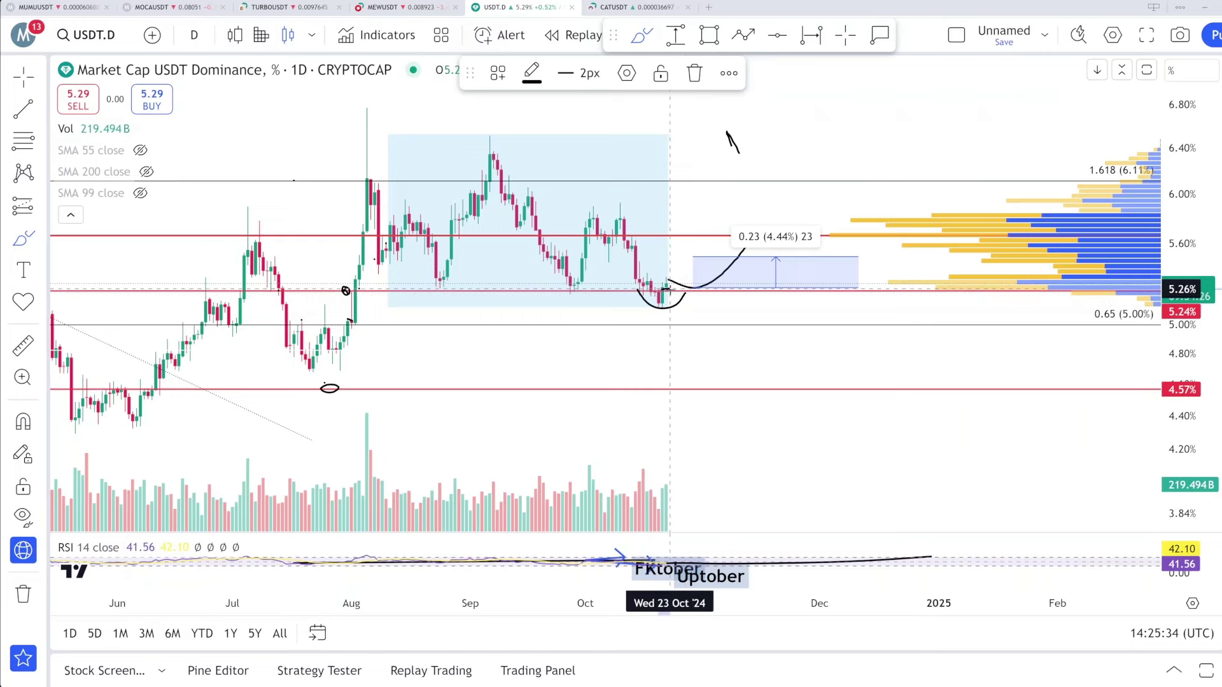
Stretch and compress the price scale so more dominance levels are visible
{"action": "left_click_drag", "start_coordinate": [1203, 219], "coordinate": [1203, 199]}
{"action": "scroll", "coordinate": [769, 308], "scroll_direction": "up", "scroll_amount": 3}
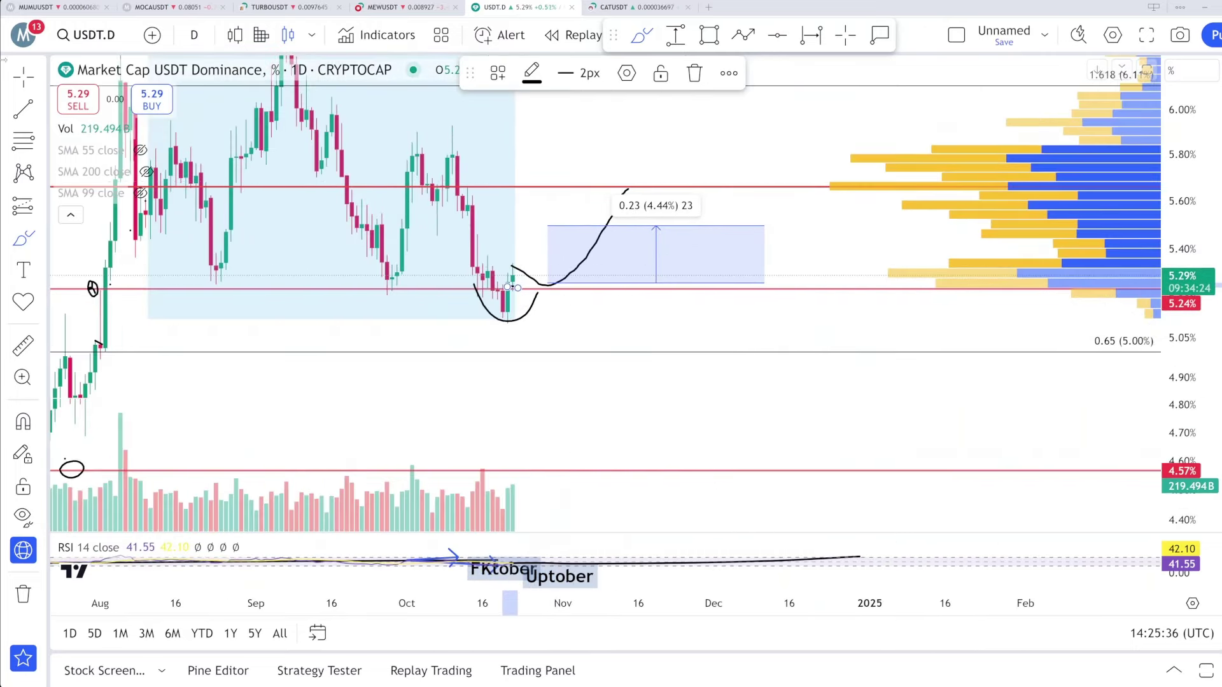
{"action": "left_click", "coordinate": [38, 79]}
{"action": "left_click", "coordinate": [37, 81]}
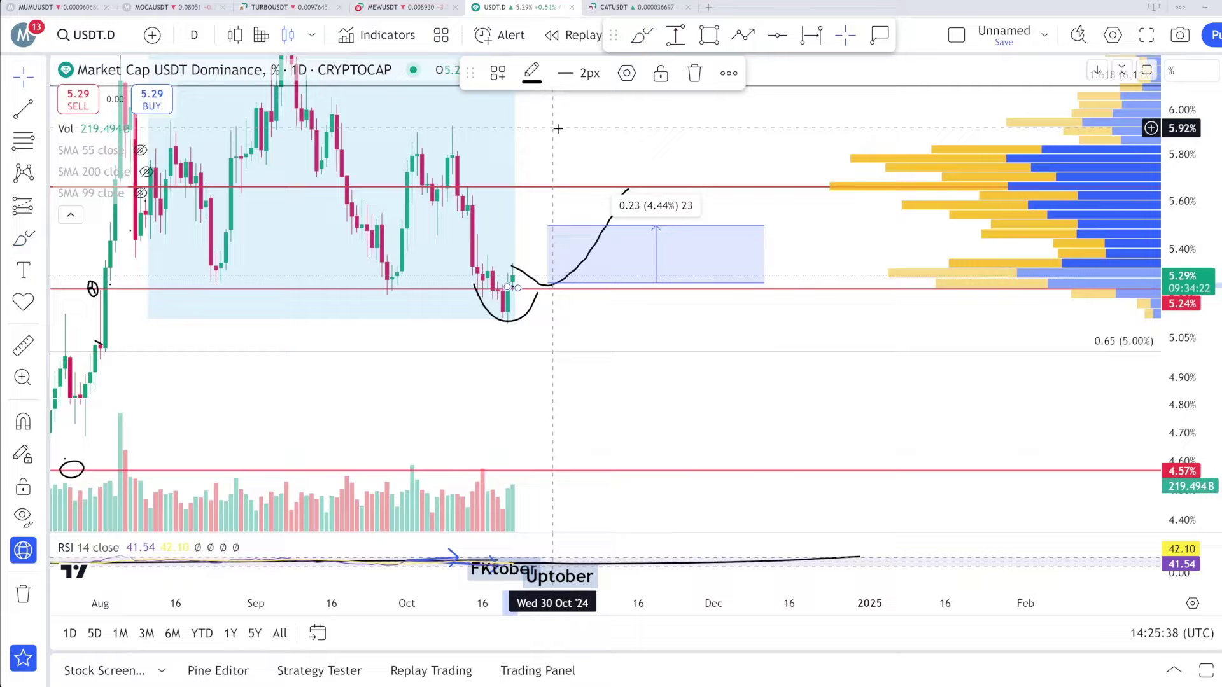
{"action": "scroll", "coordinate": [923, 159], "scroll_direction": "down", "scroll_amount": 4}
{"action": "scroll", "coordinate": [872, 287], "scroll_direction": "up", "scroll_amount": 4}
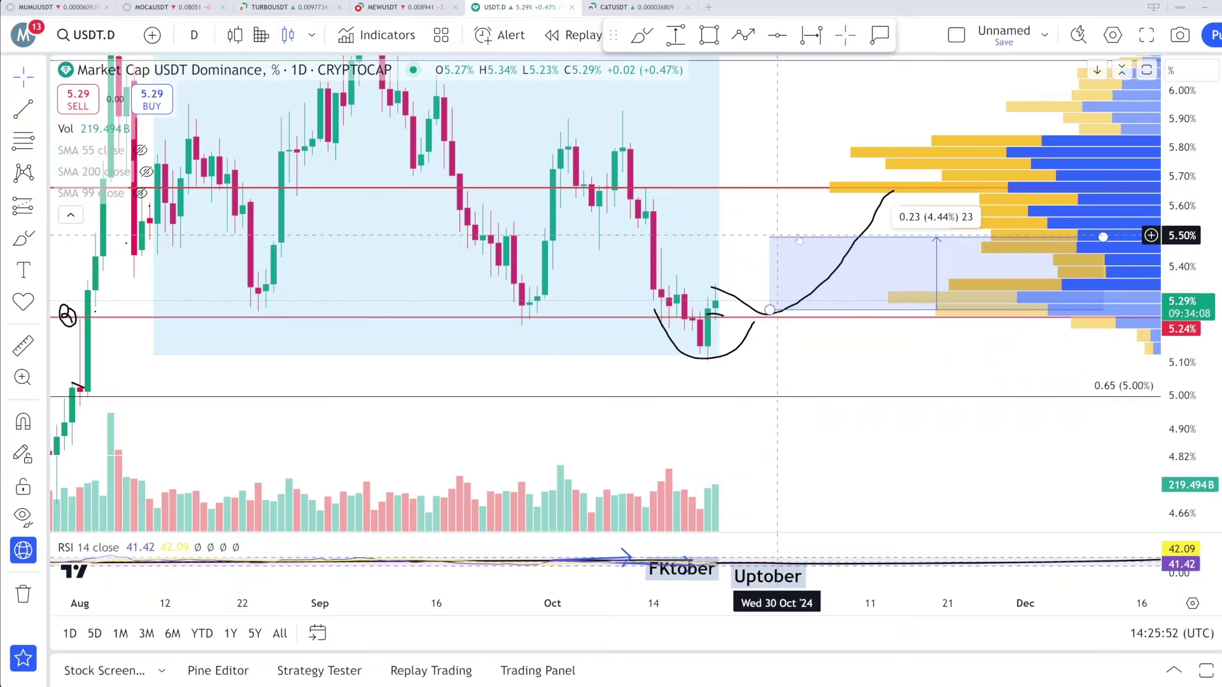
{"action": "left_click_drag", "start_coordinate": [1174, 128], "coordinate": [1172, 220]}
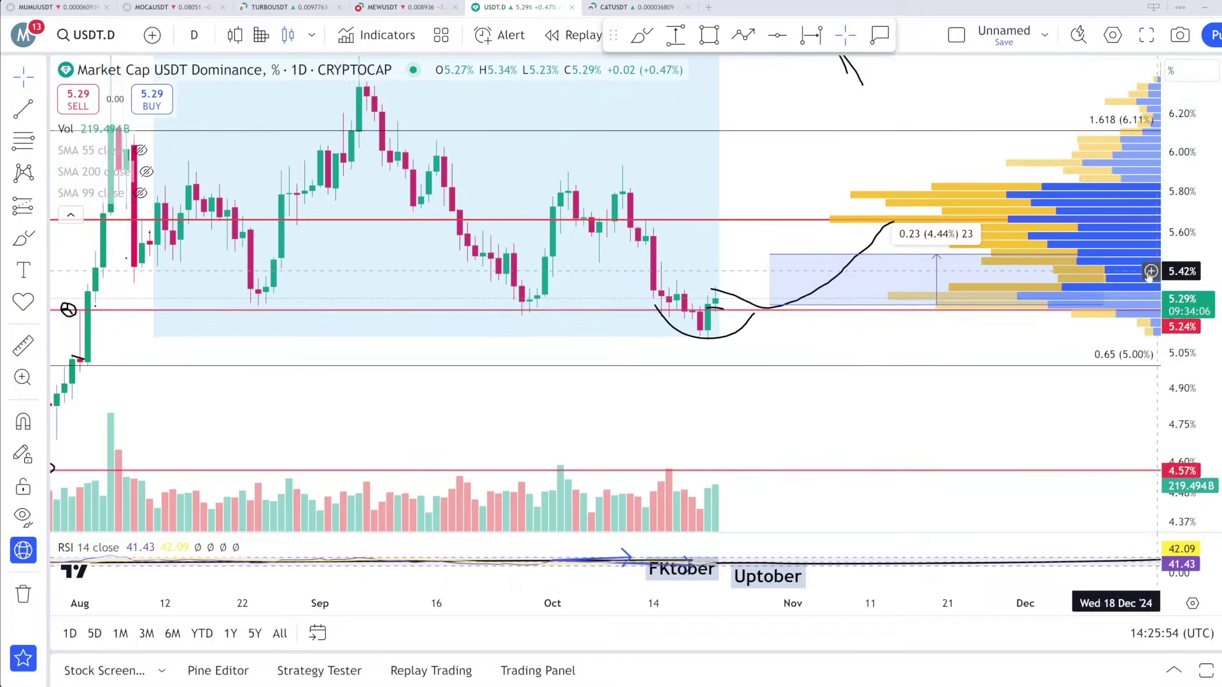
{"action": "scroll", "coordinate": [741, 603], "scroll_direction": "down", "scroll_amount": 3}
{"action": "left_click_drag", "start_coordinate": [1176, 156], "coordinate": [1175, 181]}
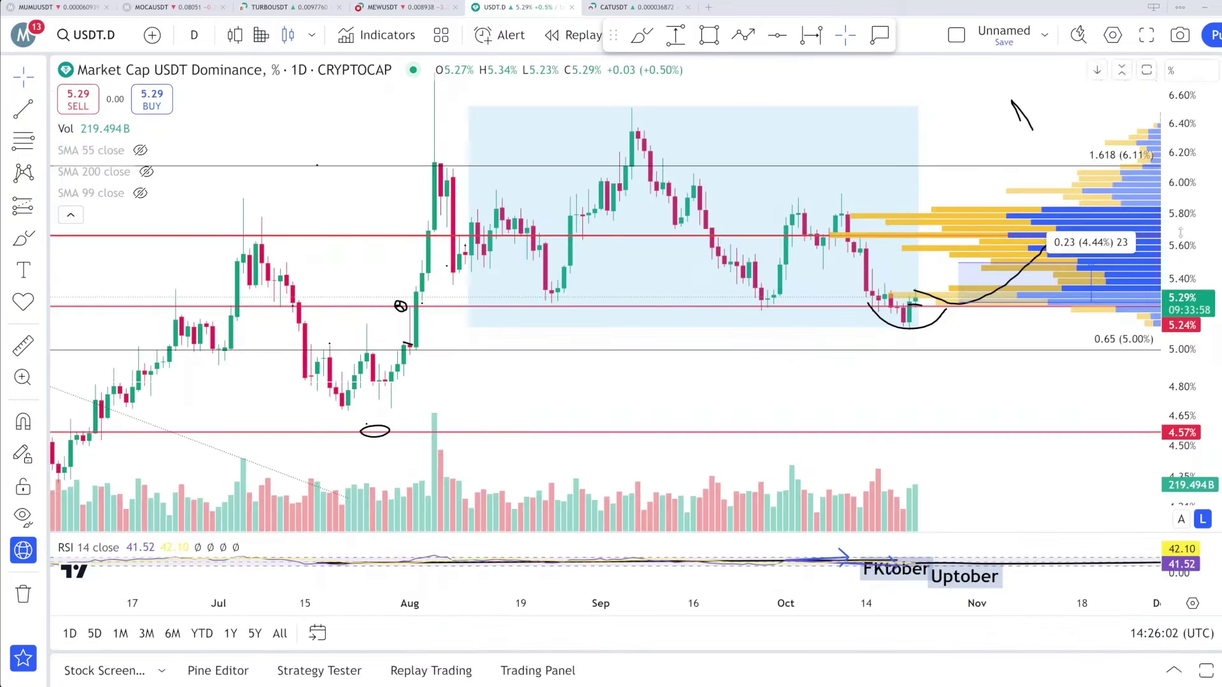
Compress the price scale slightly and brush over the mid-August to September rally
{"action": "left_click_drag", "start_coordinate": [1194, 240], "coordinate": [1184, 264]}
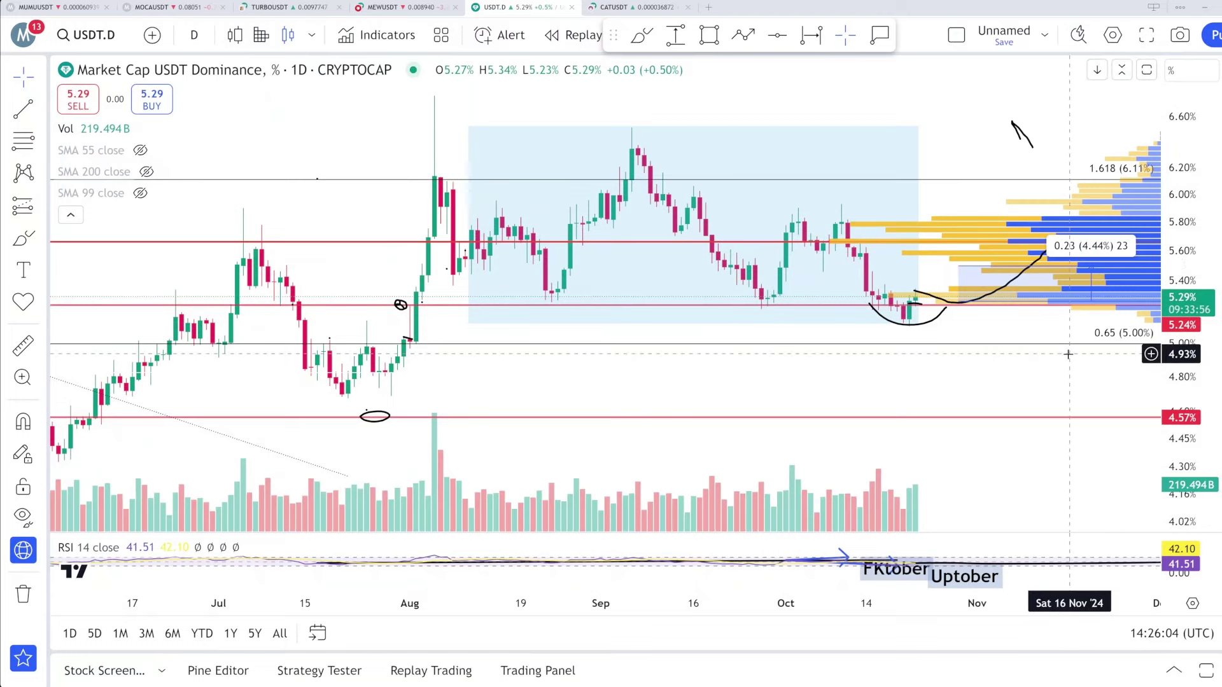
{"action": "left_click", "coordinate": [23, 238]}
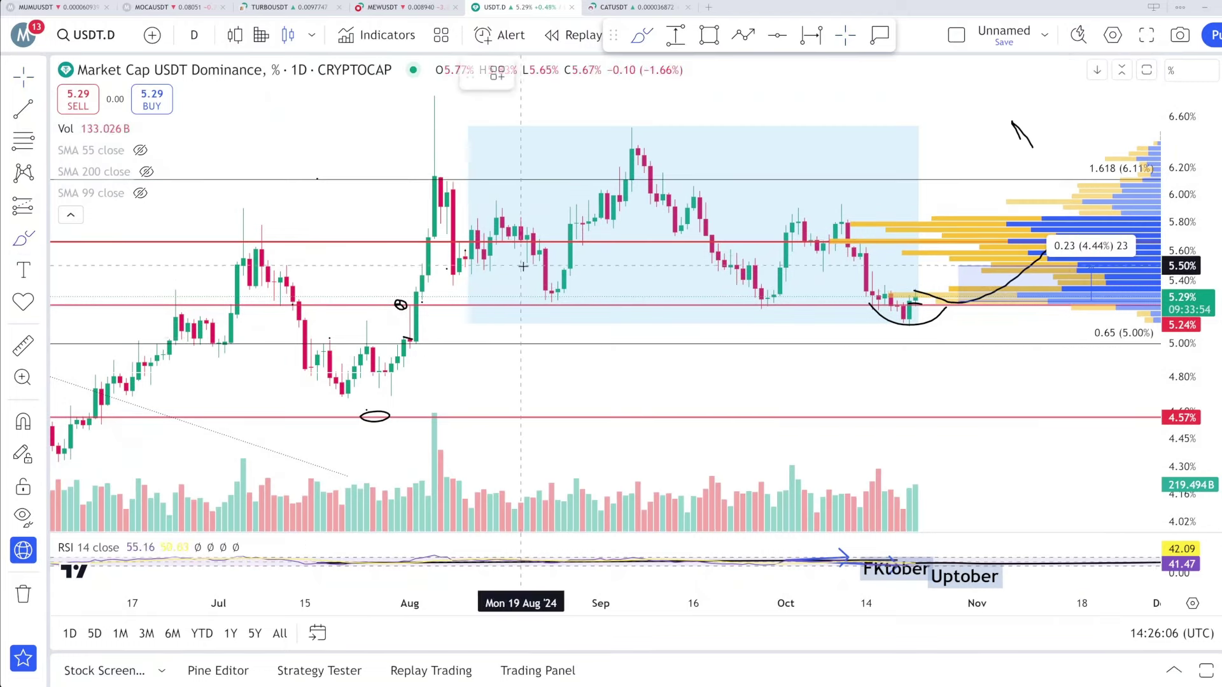
{"action": "mouse_move", "coordinate": [528, 280]}
{"action": "left_mouse_down"}
{"action": "mouse_move", "coordinate": [564, 299]}
{"action": "mouse_move", "coordinate": [584, 220]}
{"action": "mouse_move", "coordinate": [600, 217]}
{"action": "mouse_move", "coordinate": [668, 128]}
{"action": "left_mouse_up"}
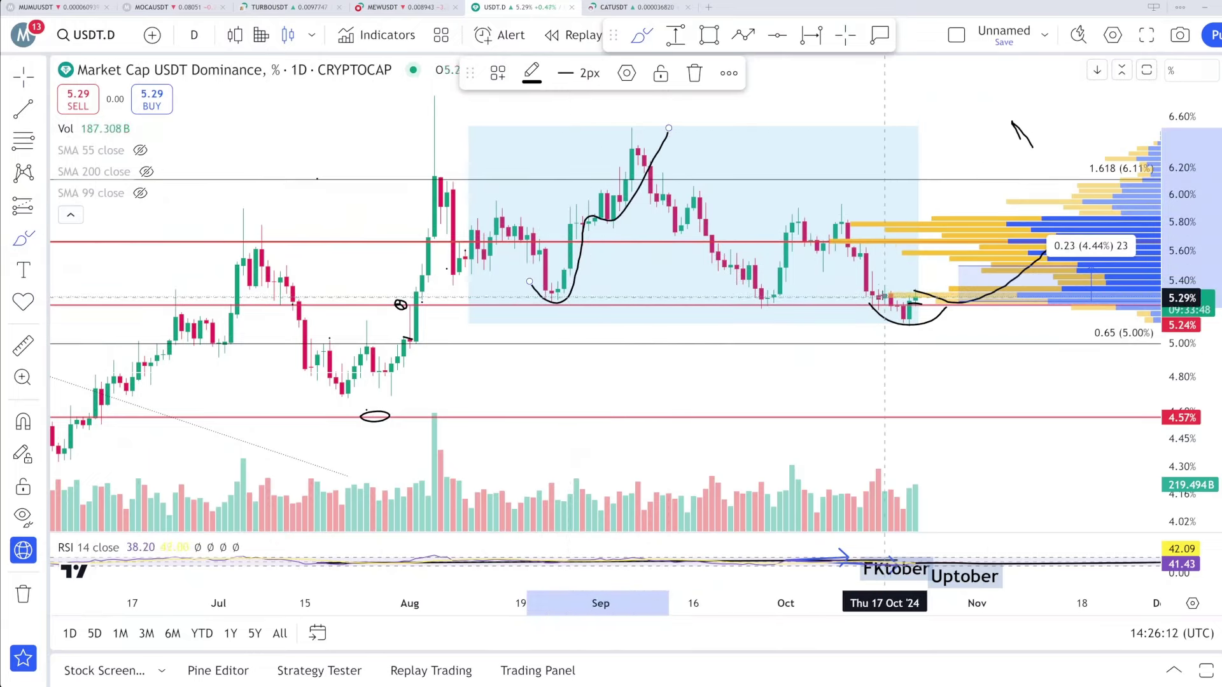
Sketch dominance rising from the recent low to a flat 5.60% stroke, then dropping to 5.00%
{"action": "left_click_drag", "start_coordinate": [940, 304], "coordinate": [1031, 221]}
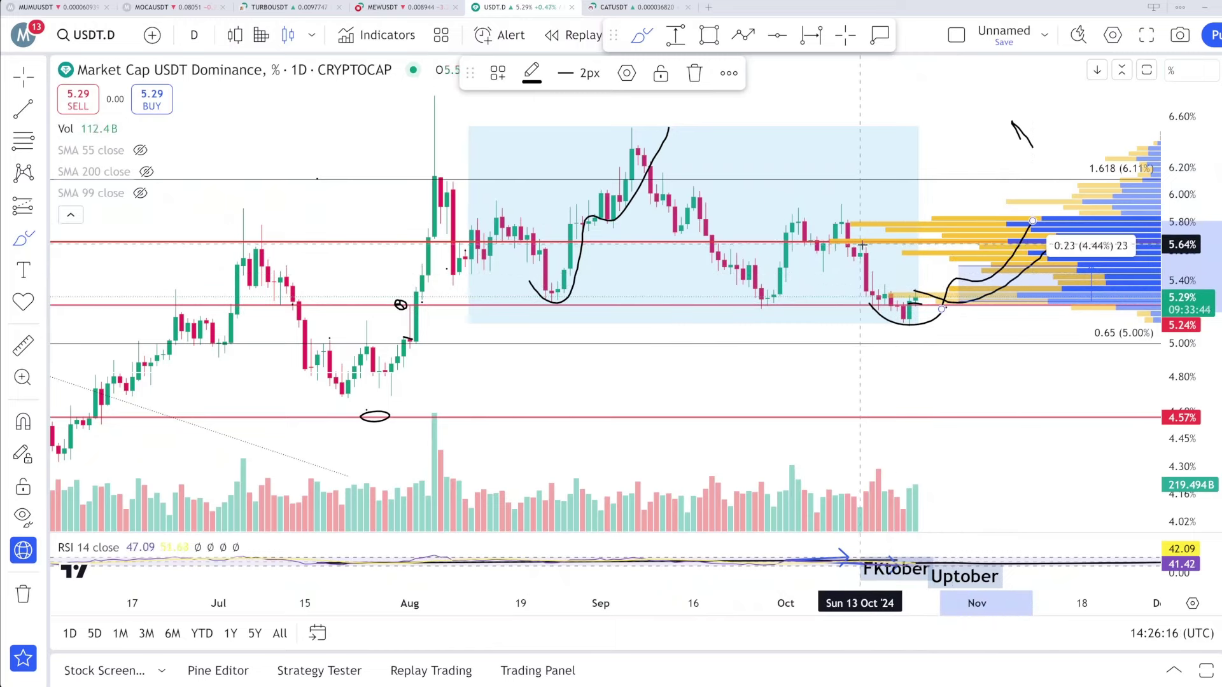
{"action": "left_click_drag", "start_coordinate": [877, 245], "coordinate": [920, 245]}
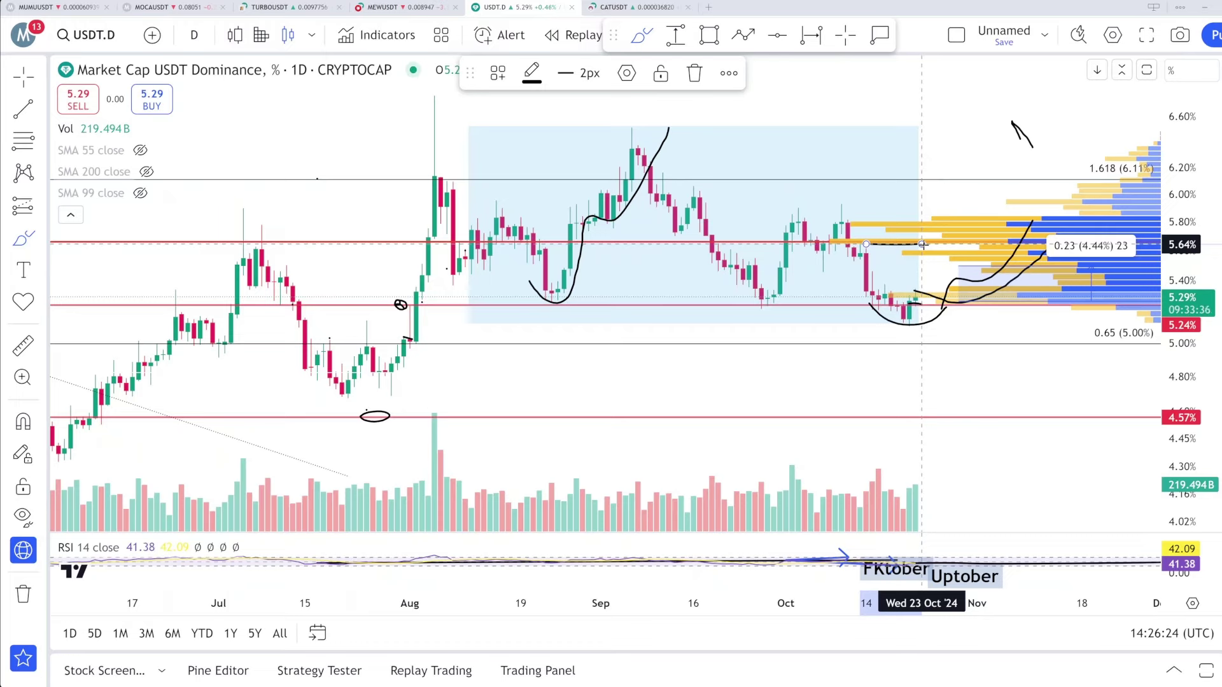
{"action": "left_click_drag", "start_coordinate": [922, 245], "coordinate": [976, 345]}
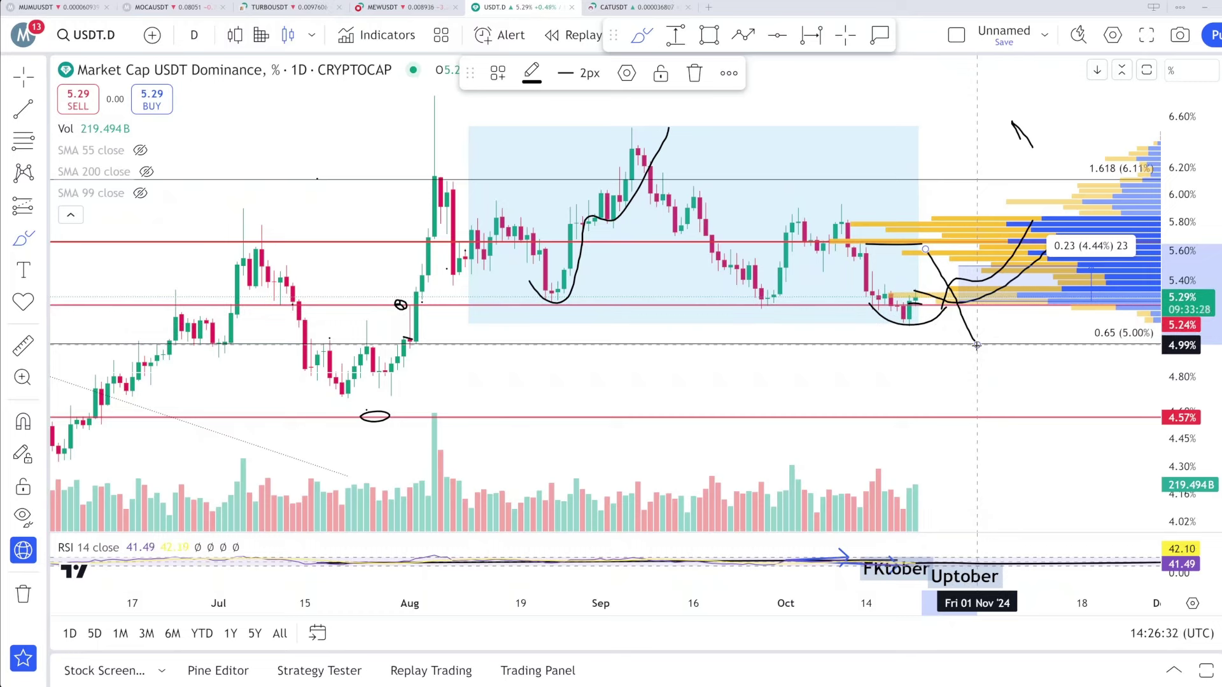
Return to the Cross cursor and pan the USDT.D chart sideways
{"action": "left_click", "coordinate": [24, 77]}
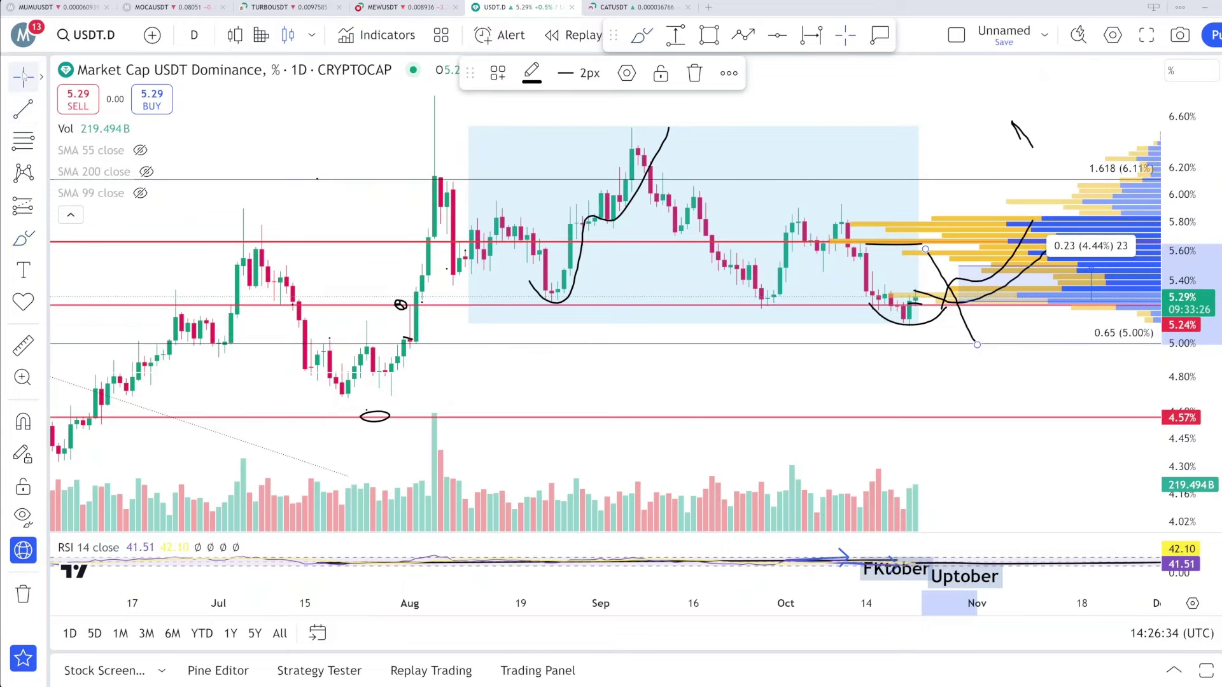
{"action": "left_click", "coordinate": [40, 76]}
{"action": "left_click", "coordinate": [128, 79]}
{"action": "left_click_drag", "start_coordinate": [300, 117], "coordinate": [108, 135]}
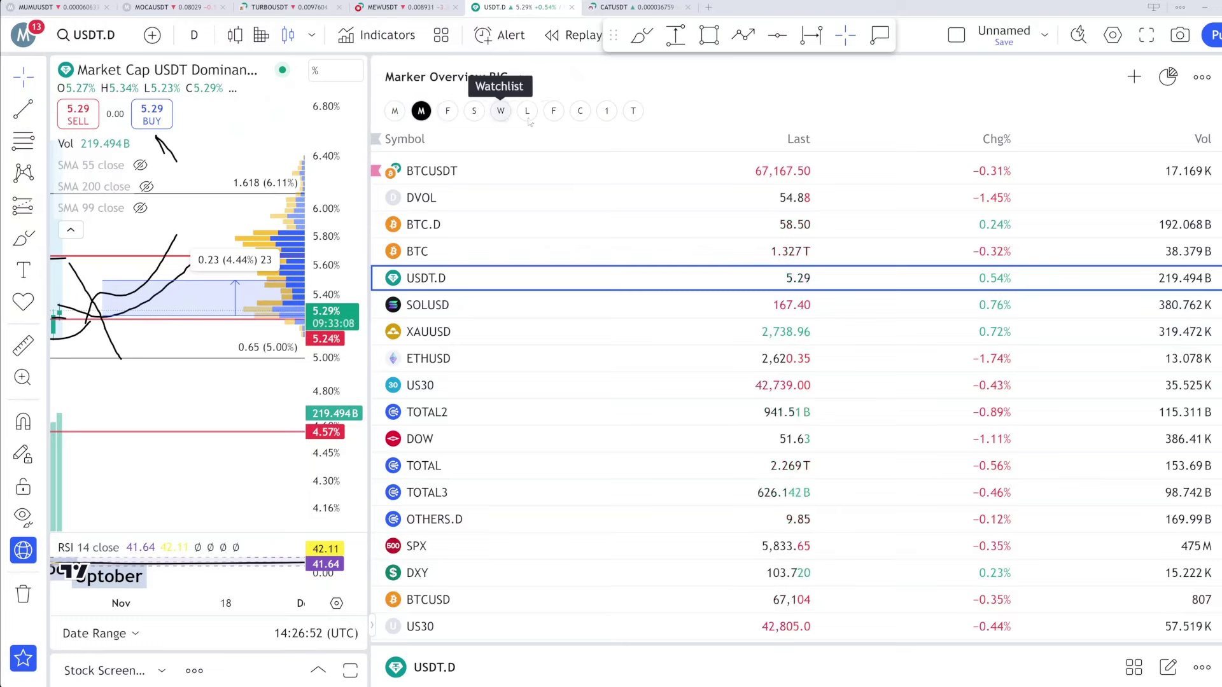
Load the Coin to Play Safe meme-coin watchlist using the C list button
{"action": "left_click", "coordinate": [589, 118]}
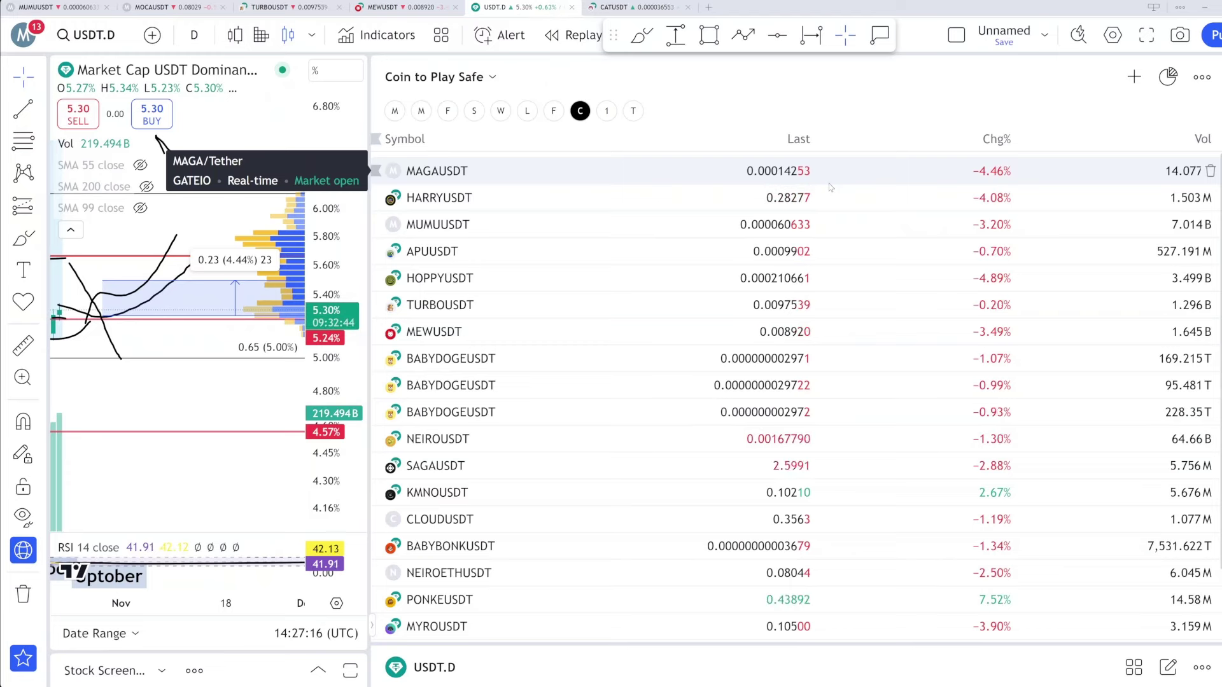
Open MUMUUSDT and compress its price scale, then view HOPPYUSDT, TURBOUSDT, MEWUSDT and NEIROUSDT
{"action": "left_click", "coordinate": [799, 227]}
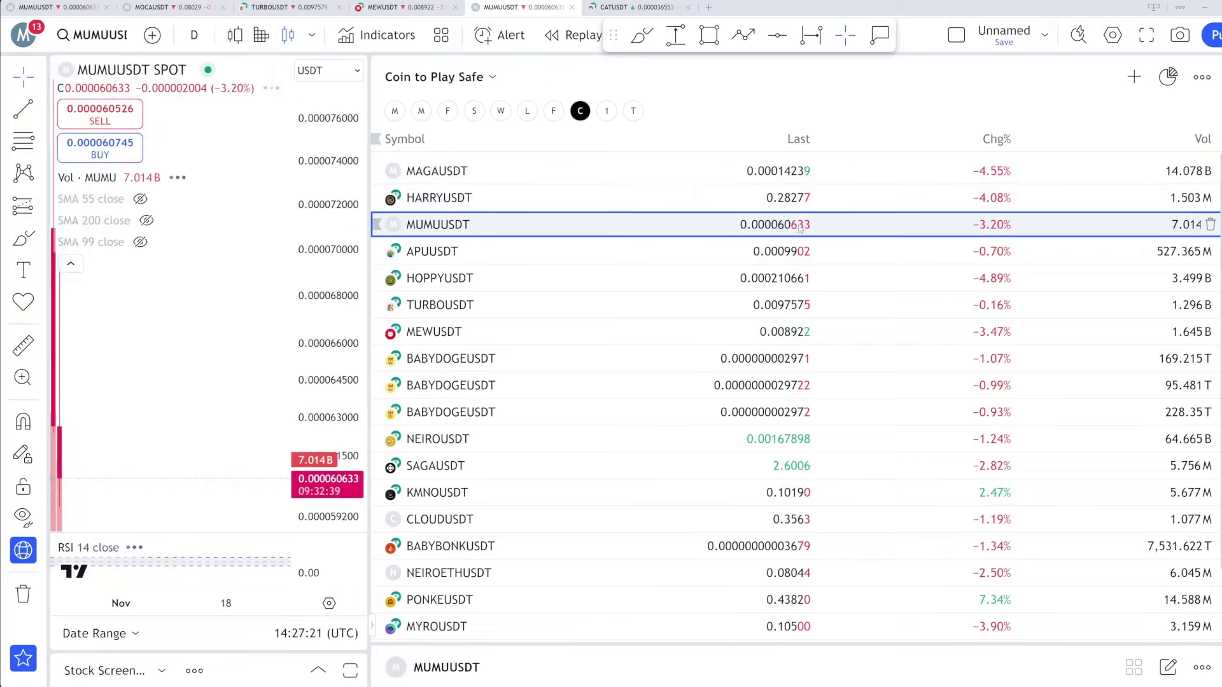
{"action": "left_click_drag", "start_coordinate": [351, 130], "coordinate": [352, 166]}
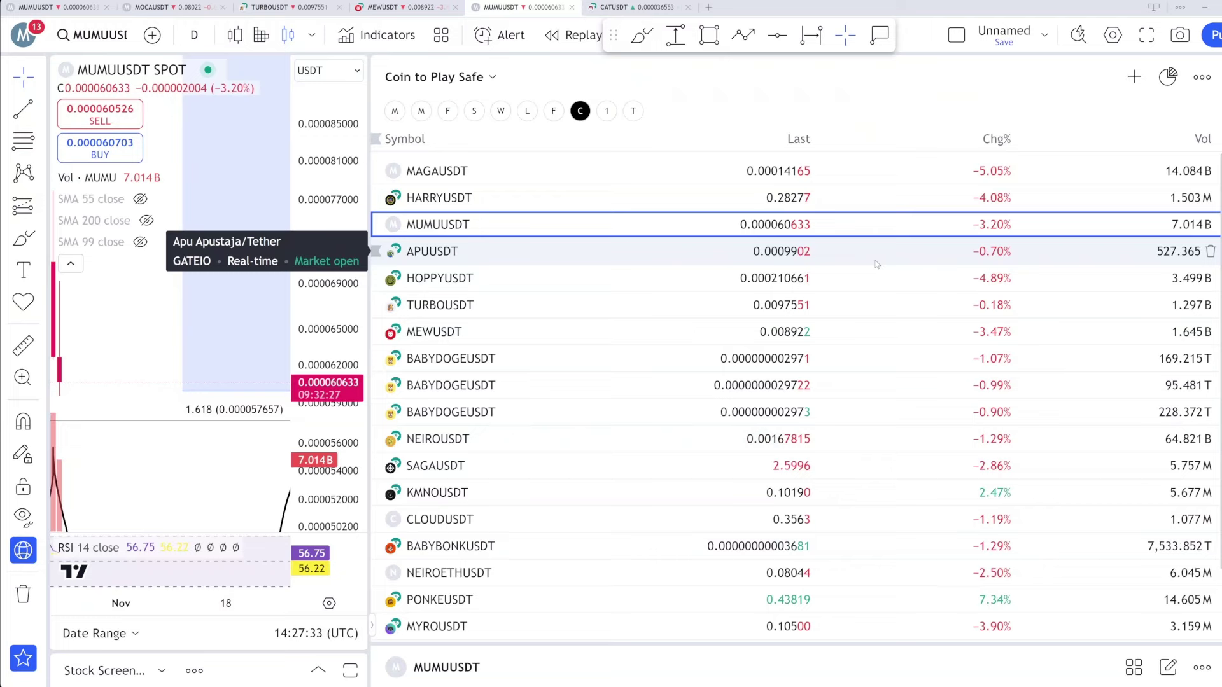
{"action": "left_click", "coordinate": [841, 283]}
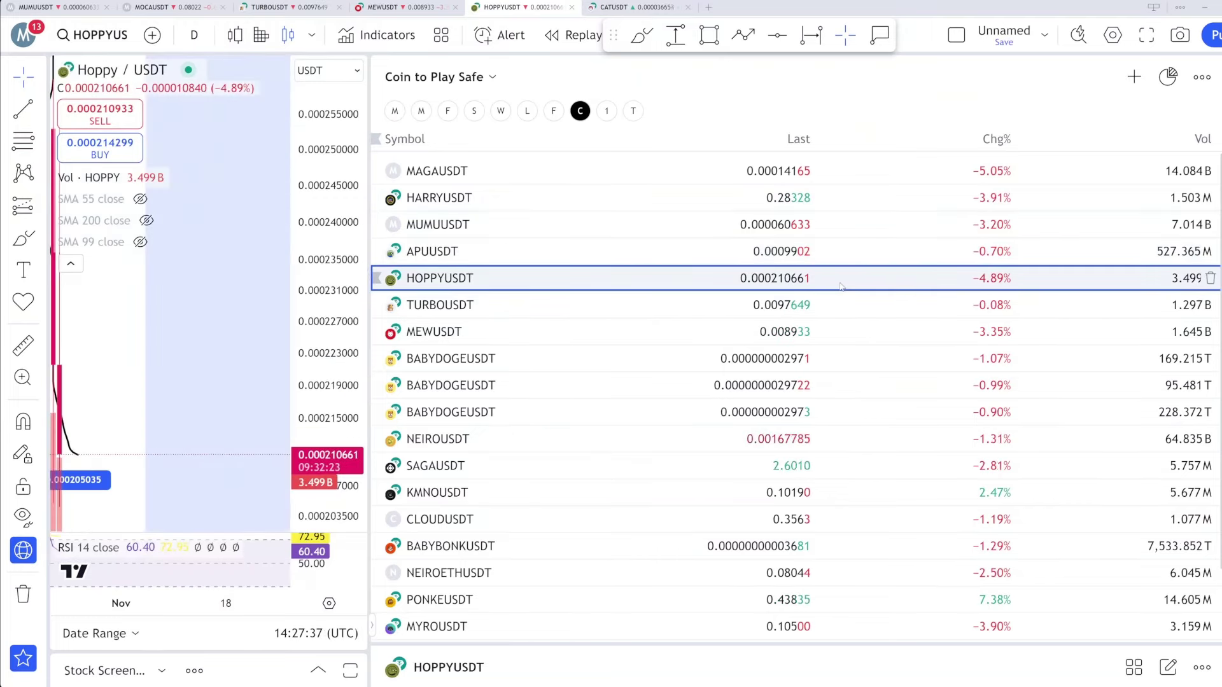
{"action": "left_click", "coordinate": [831, 305]}
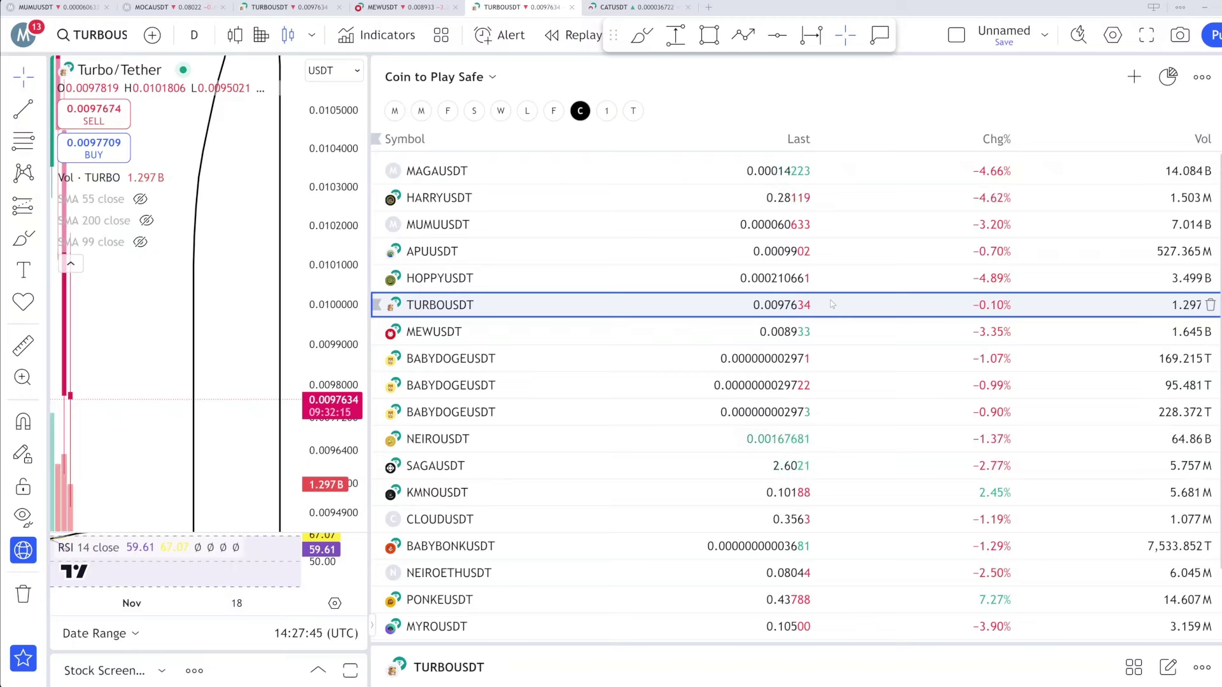
{"action": "left_click", "coordinate": [832, 343]}
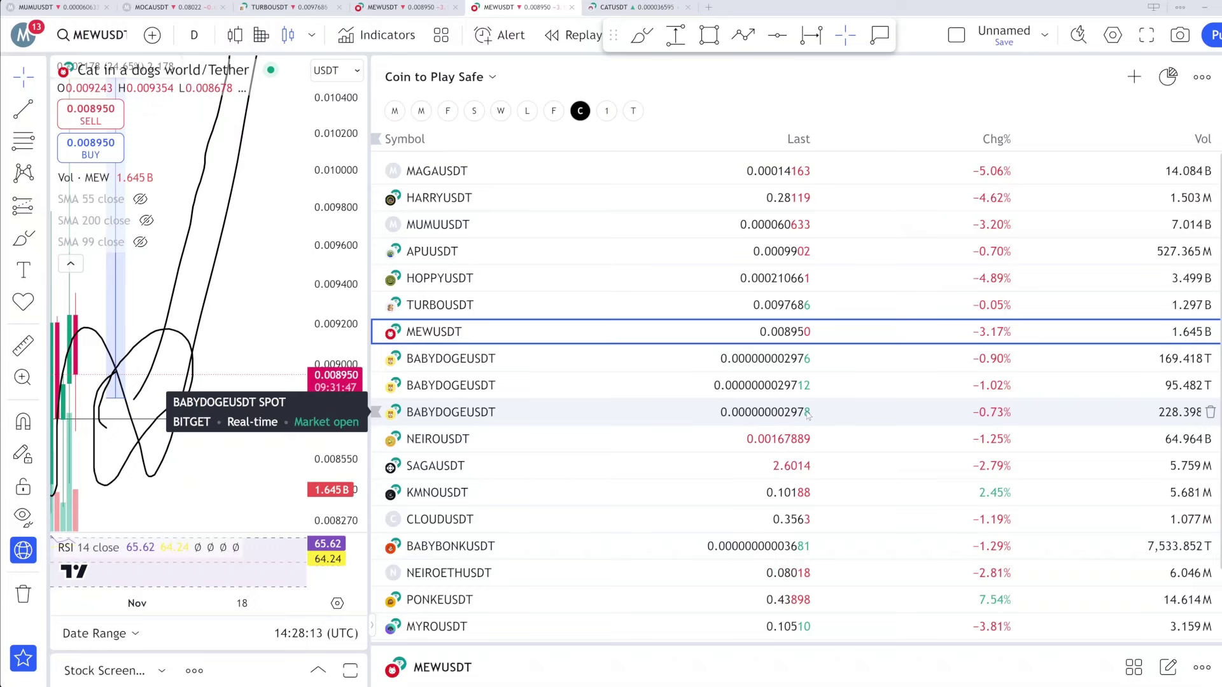
{"action": "left_click", "coordinate": [809, 449]}
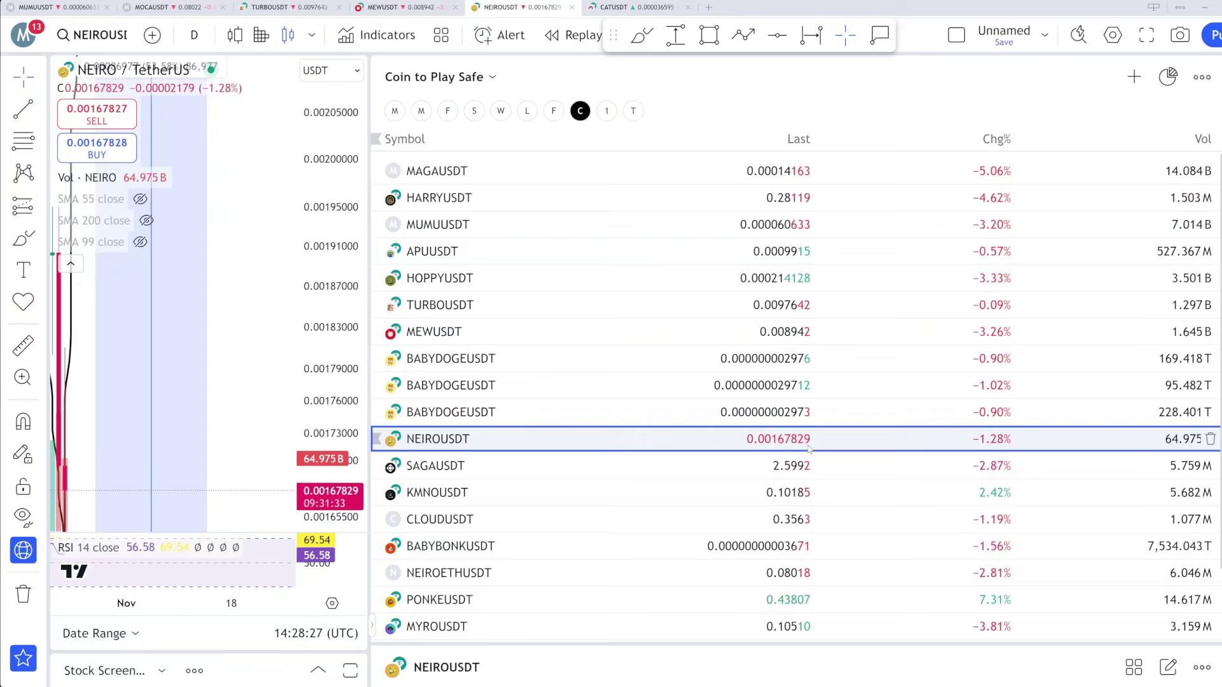
Open KMNOUSDT and compress its price scale, then scroll further down and open MYROUSDT
{"action": "scroll", "coordinate": [734, 463], "scroll_direction": "down", "scroll_amount": 1}
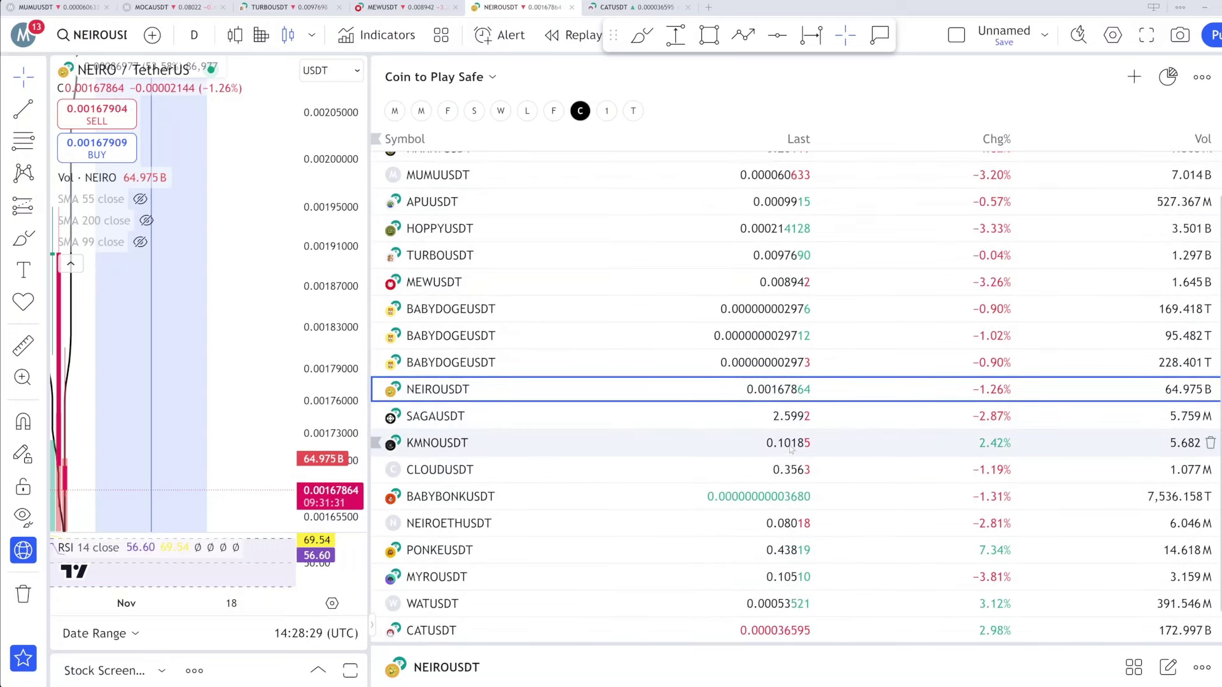
{"action": "left_click", "coordinate": [731, 443]}
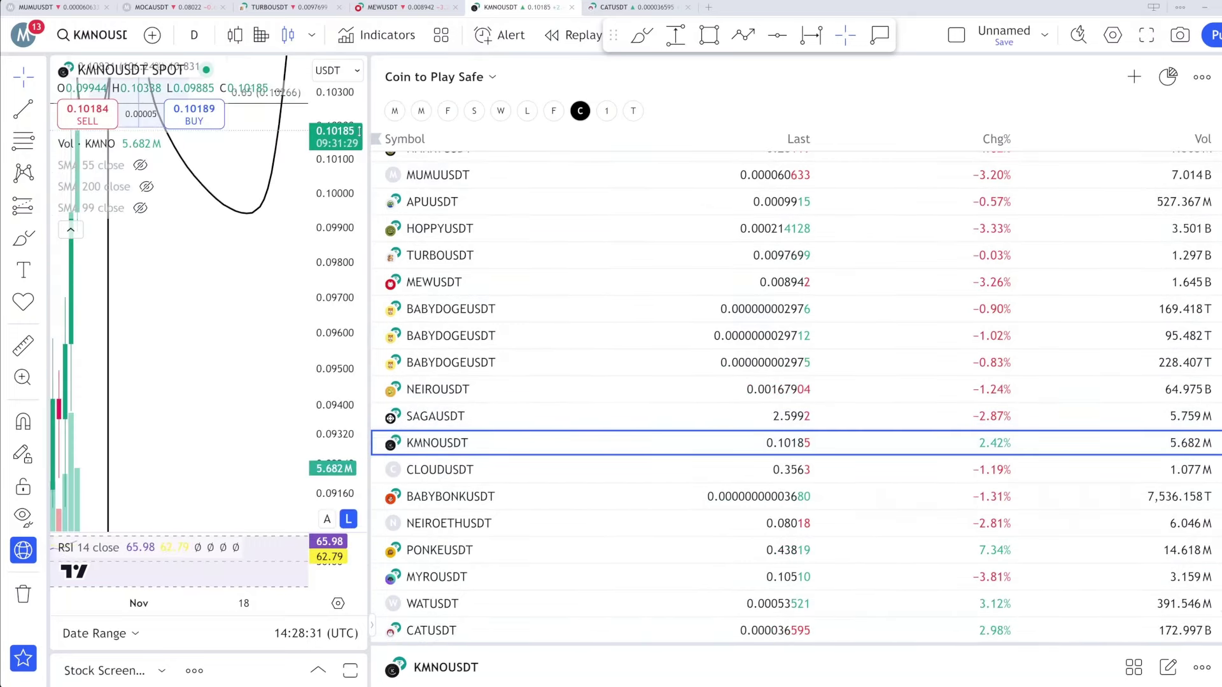
{"action": "left_click_drag", "start_coordinate": [340, 167], "coordinate": [339, 344]}
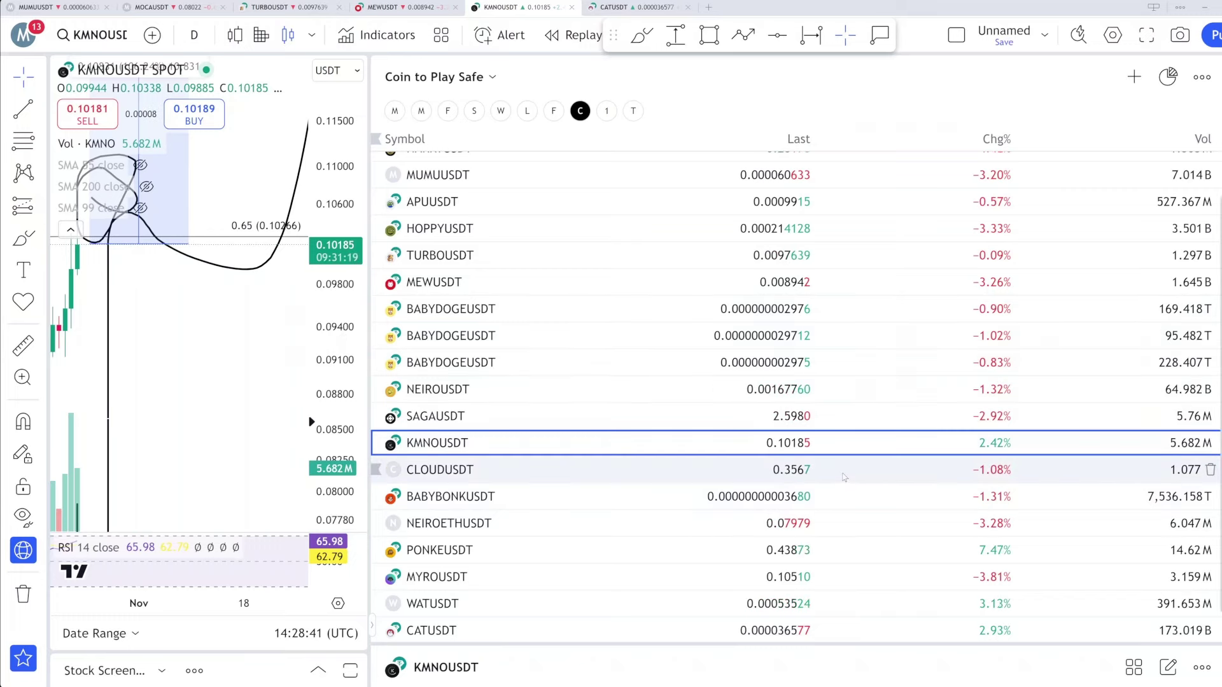
{"action": "mouse_move", "coordinate": [843, 477]}
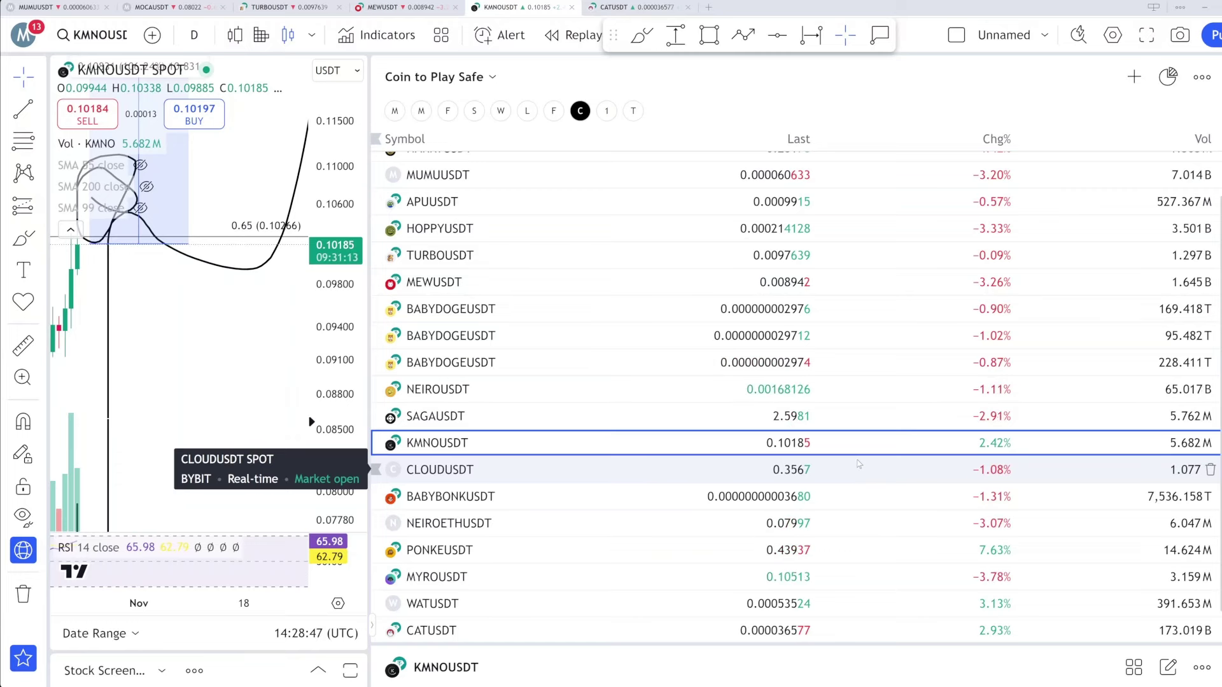
{"action": "scroll", "coordinate": [820, 503], "scroll_direction": "down", "scroll_amount": 1}
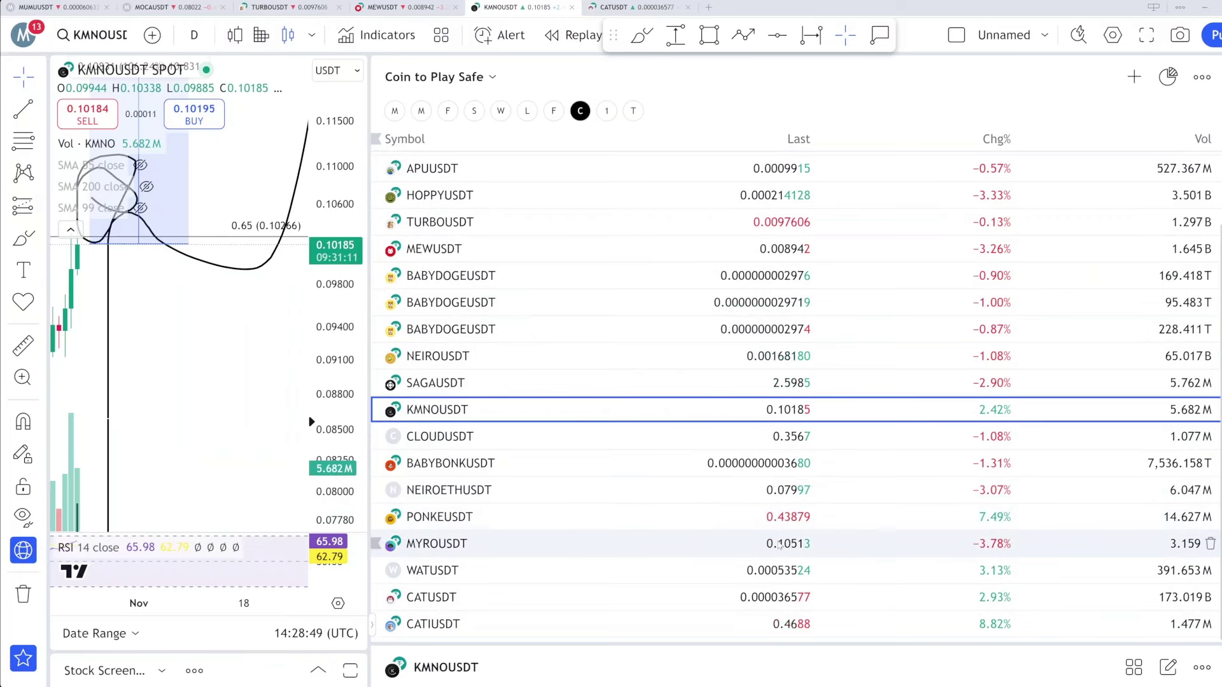
{"action": "left_click", "coordinate": [786, 544]}
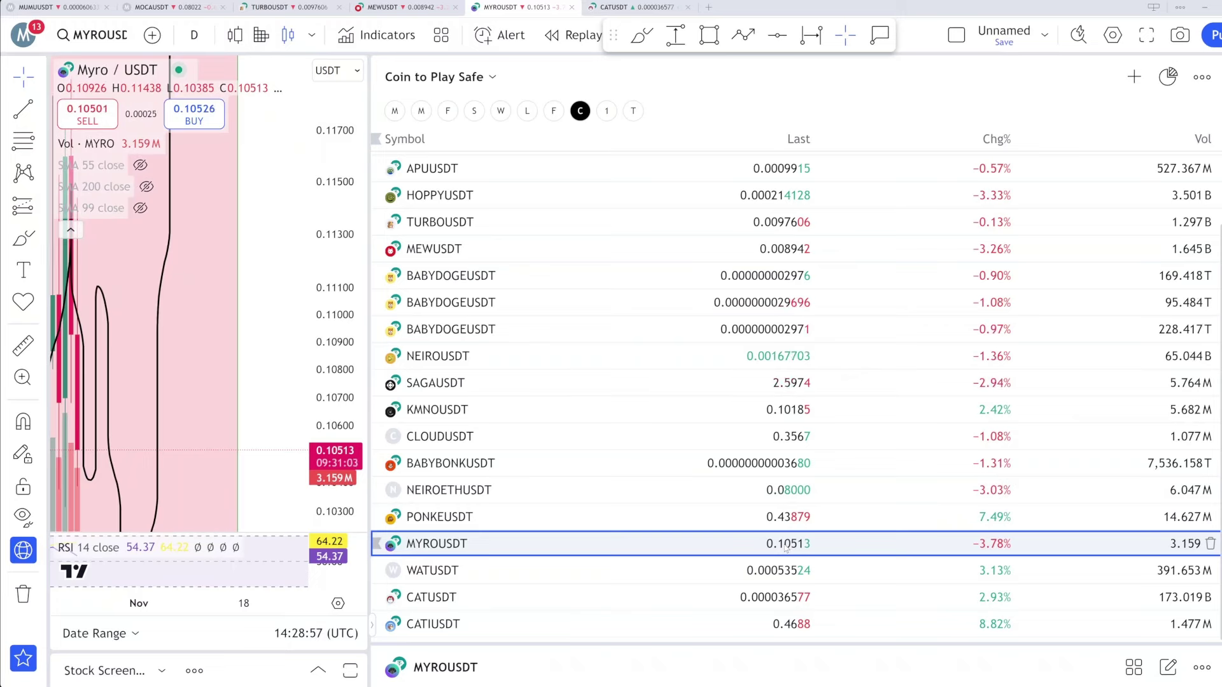
Select the CATUSDT row in the Coin to Play Safe watchlist
{"action": "left_click", "coordinate": [782, 604]}
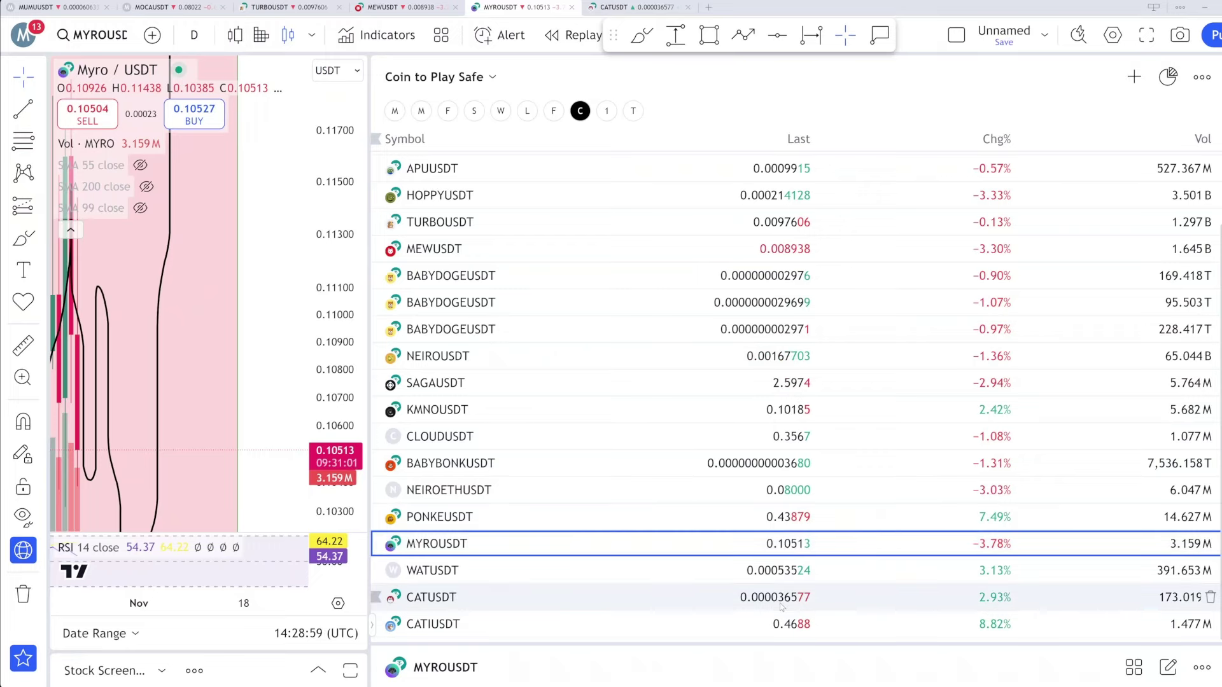